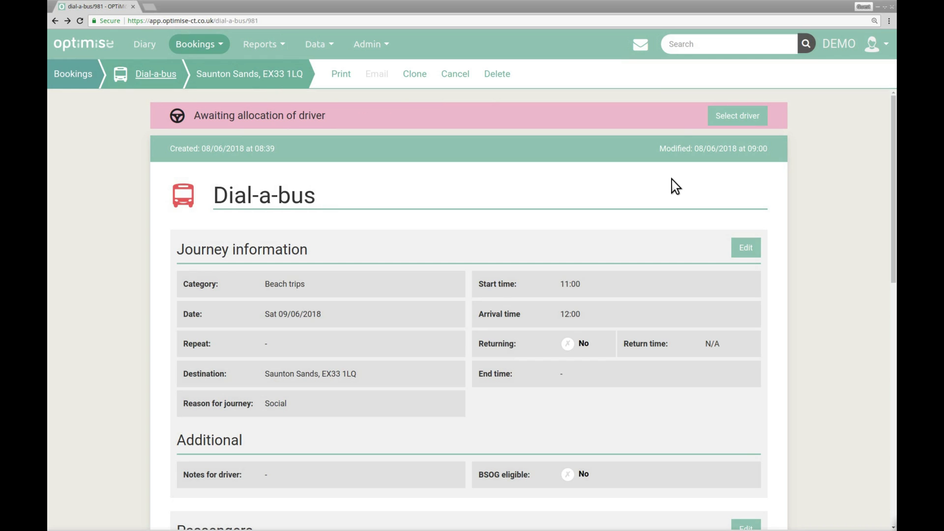
Examine driver availability for the unallocated 12:00 Sat 09/06/2018 journey, across the Available, Unknown availability and Unavailable groups
{"action": "left_click", "coordinate": [737, 129]}
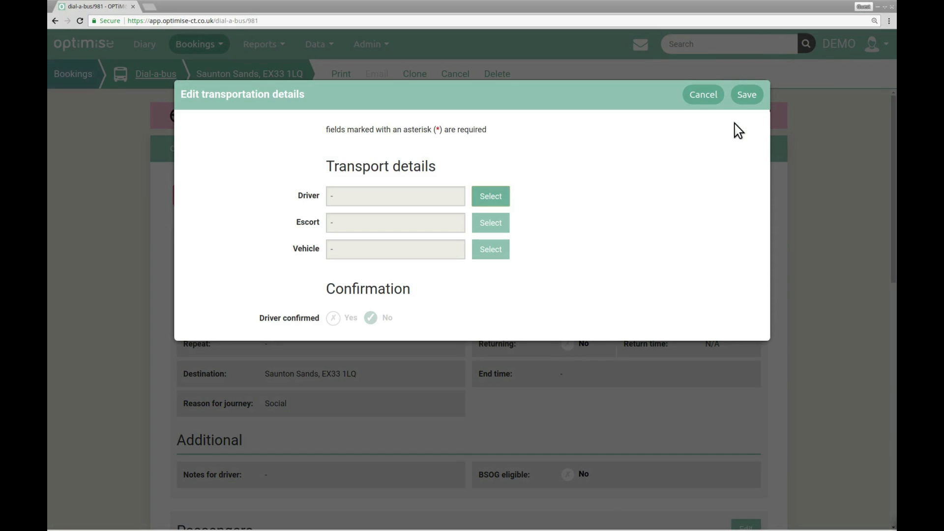
{"action": "left_click", "coordinate": [492, 196]}
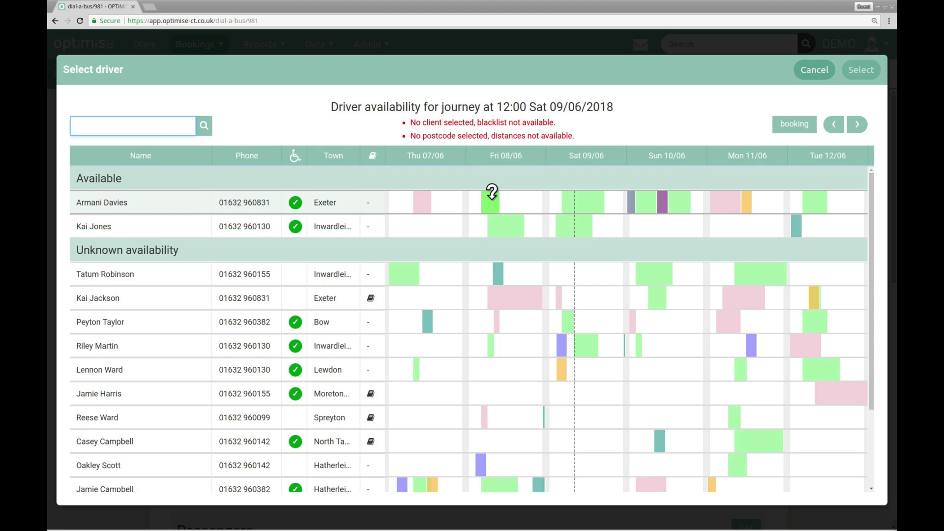
{"action": "mouse_move", "coordinate": [511, 222]}
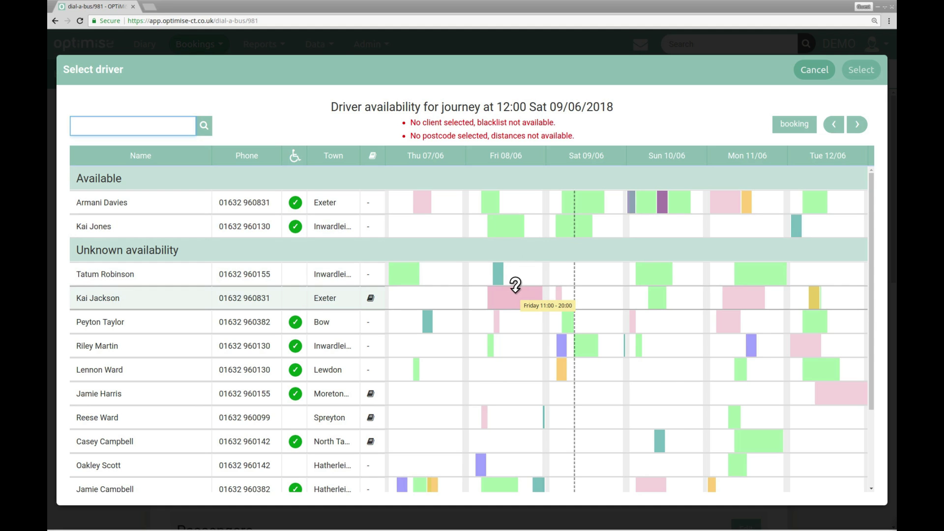
{"action": "scroll", "coordinate": [515, 284], "scroll_direction": "down", "scroll_amount": 3}
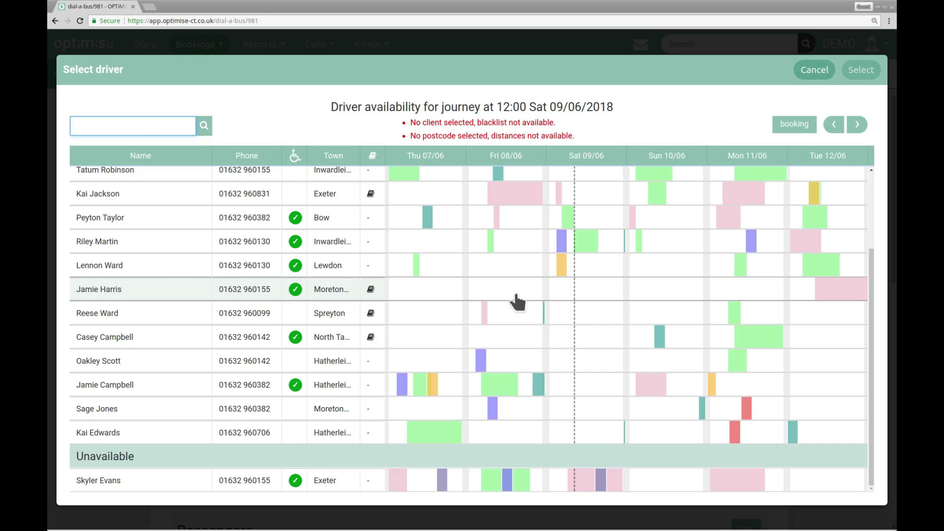
{"action": "mouse_move", "coordinate": [748, 417]}
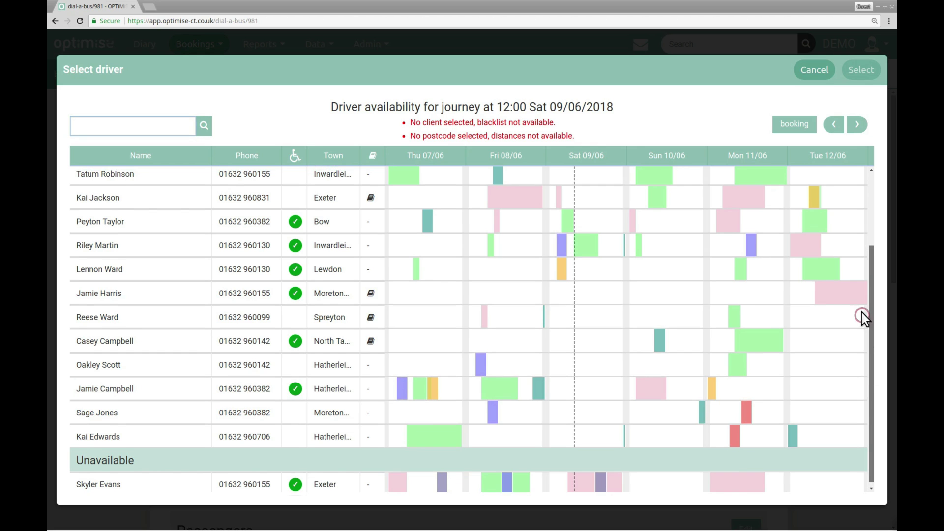
{"action": "scroll", "coordinate": [856, 241], "scroll_direction": "up", "scroll_amount": 2}
{"action": "scroll", "coordinate": [856, 241], "scroll_direction": "up", "scroll_amount": 1}
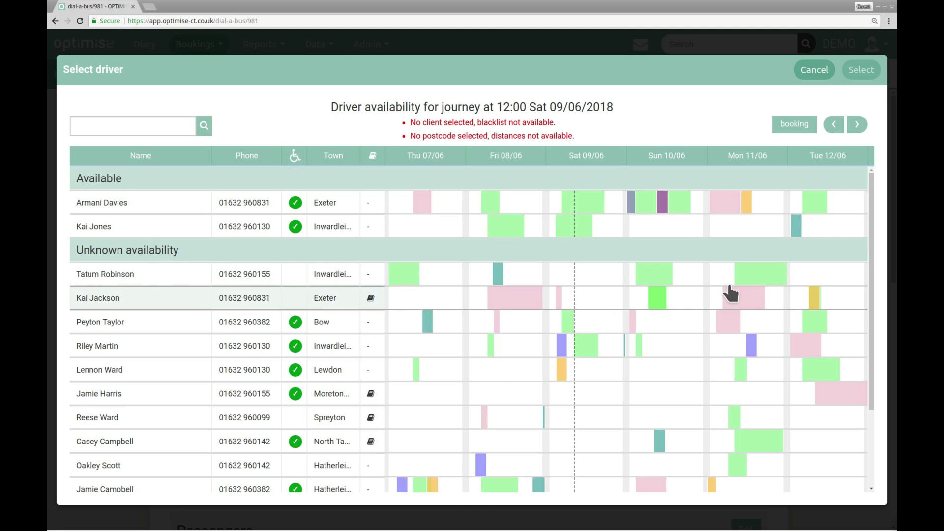
{"action": "left_click", "coordinate": [869, 243]}
{"action": "left_click_drag", "start_coordinate": [871, 254], "coordinate": [856, 406]}
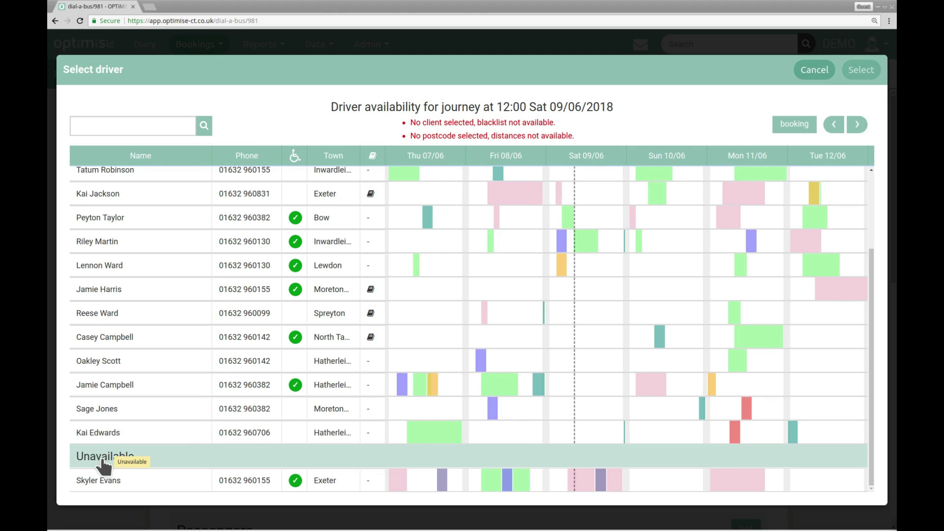
{"action": "left_click", "coordinate": [873, 385]}
{"action": "left_click_drag", "start_coordinate": [874, 386], "coordinate": [876, 185]}
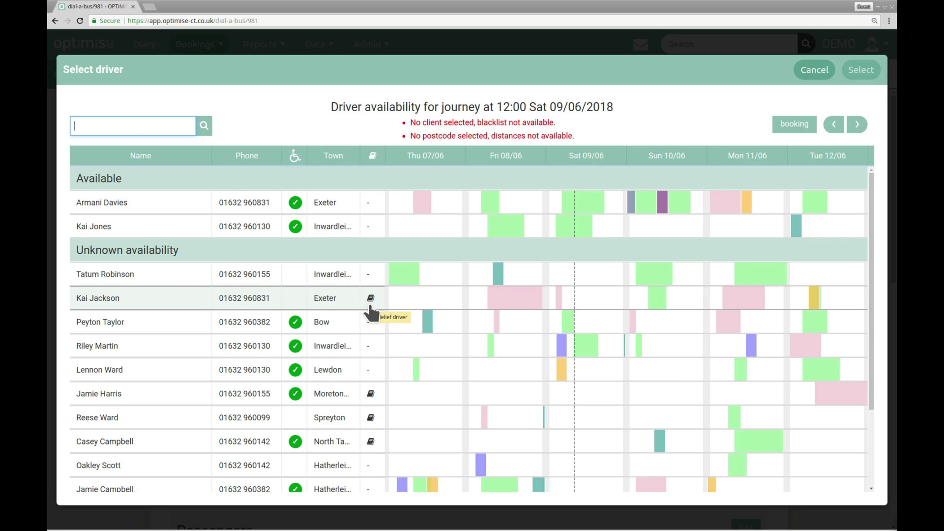
Assign the wheelchair-marked Inwardlei... driver with unknown availability and preview the driver's notification email, leaving Email driver set to No
{"action": "left_click", "coordinate": [428, 350]}
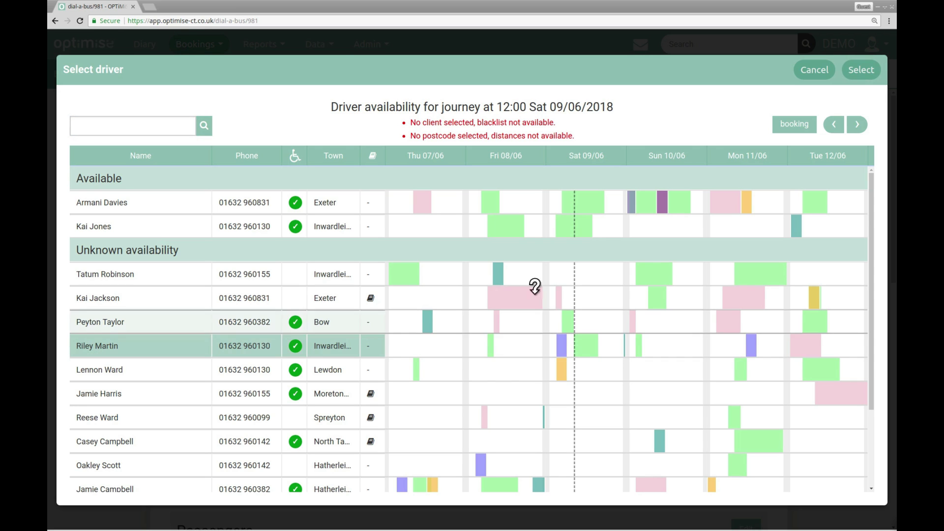
{"action": "left_click", "coordinate": [858, 71]}
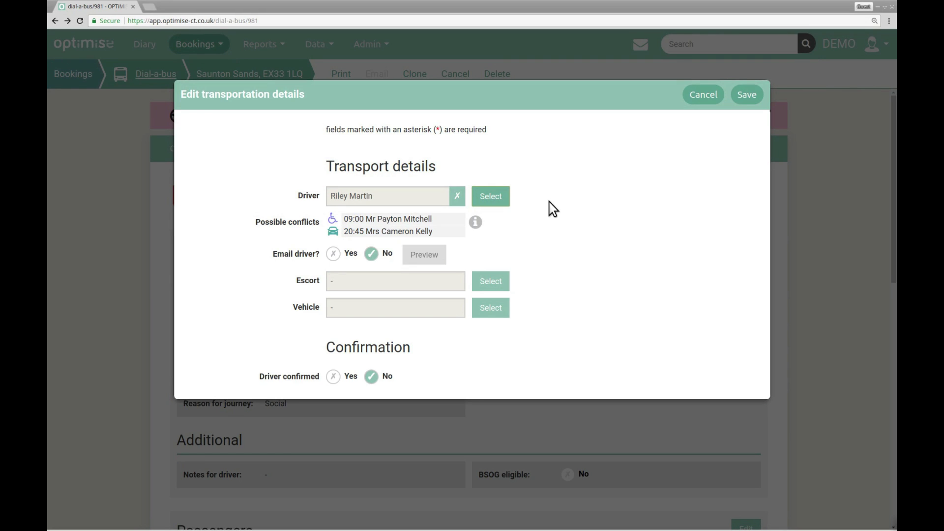
{"action": "left_click", "coordinate": [333, 253]}
{"action": "left_click", "coordinate": [408, 258]}
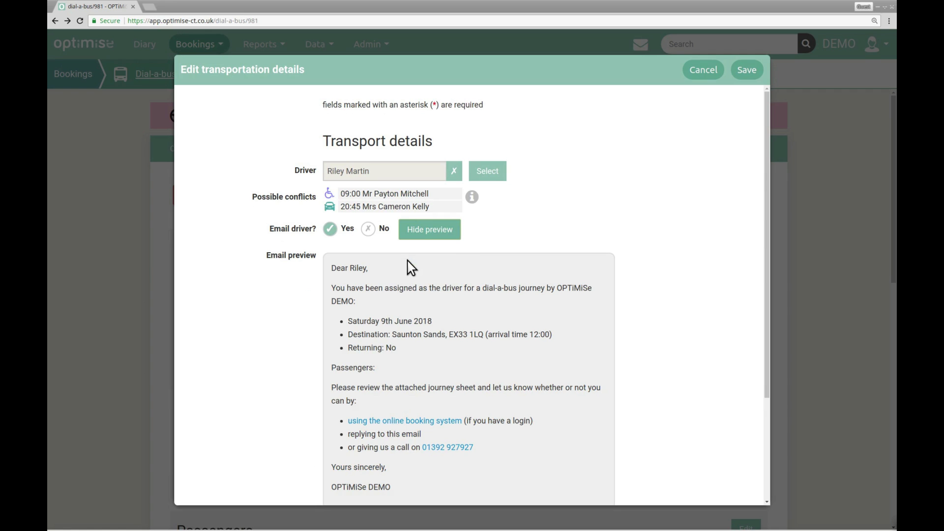
{"action": "left_click", "coordinate": [421, 233]}
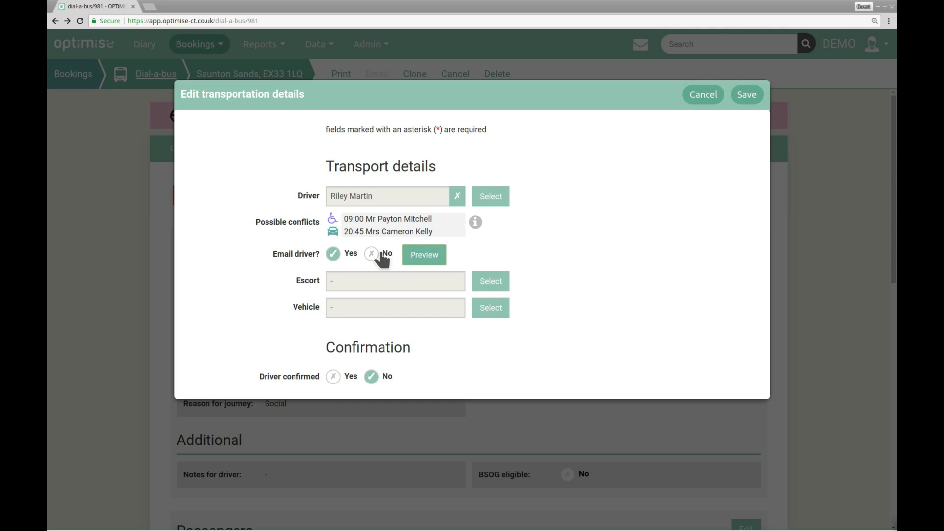
{"action": "left_click", "coordinate": [373, 254]}
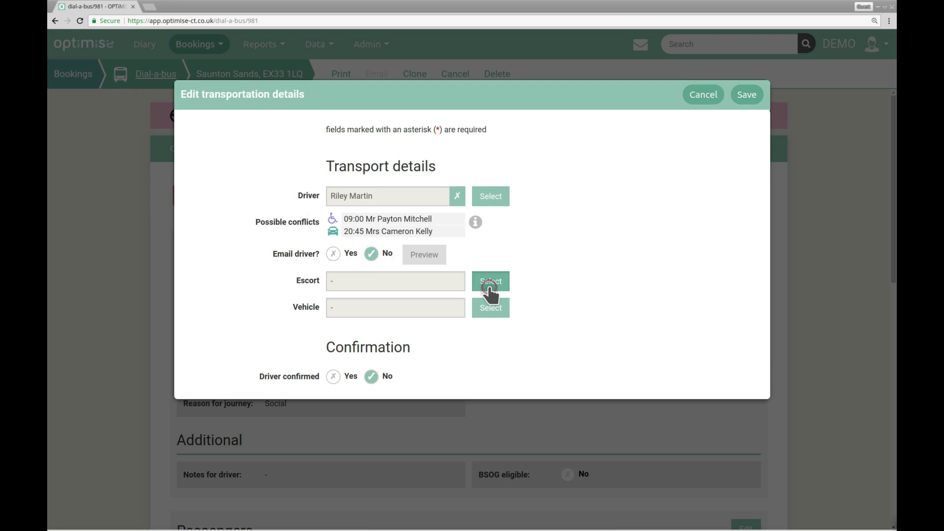
Assign the Inwardlei... escort without a wheelchair mark from the Unknown availability group and save the transportation details
{"action": "left_click", "coordinate": [490, 293]}
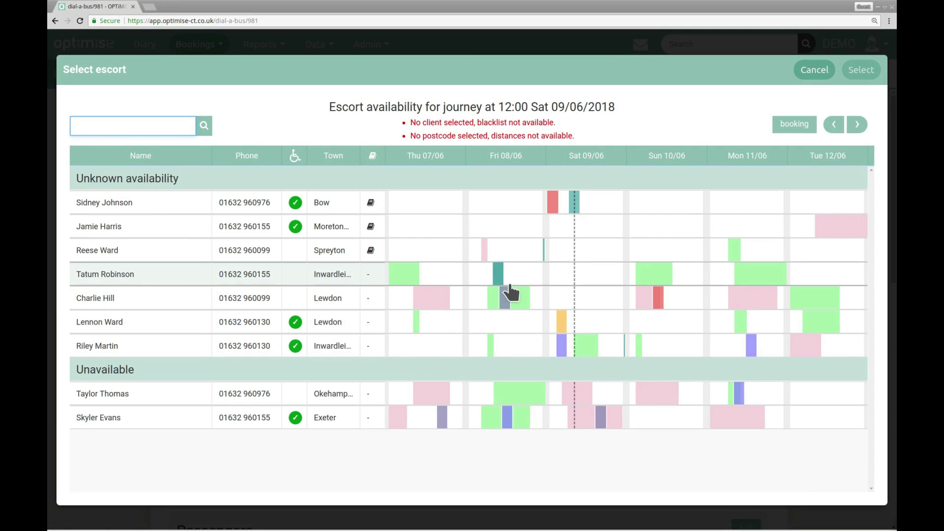
{"action": "left_click", "coordinate": [575, 268]}
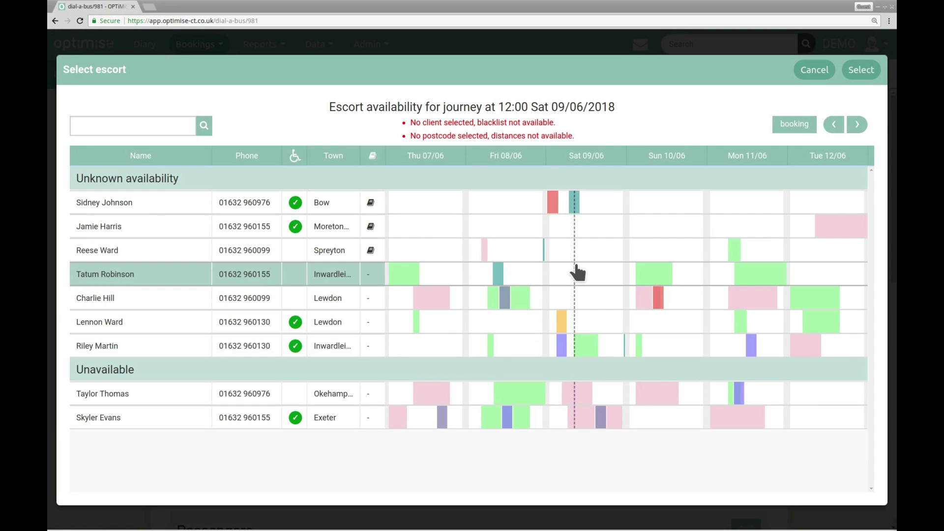
{"action": "left_click", "coordinate": [854, 73]}
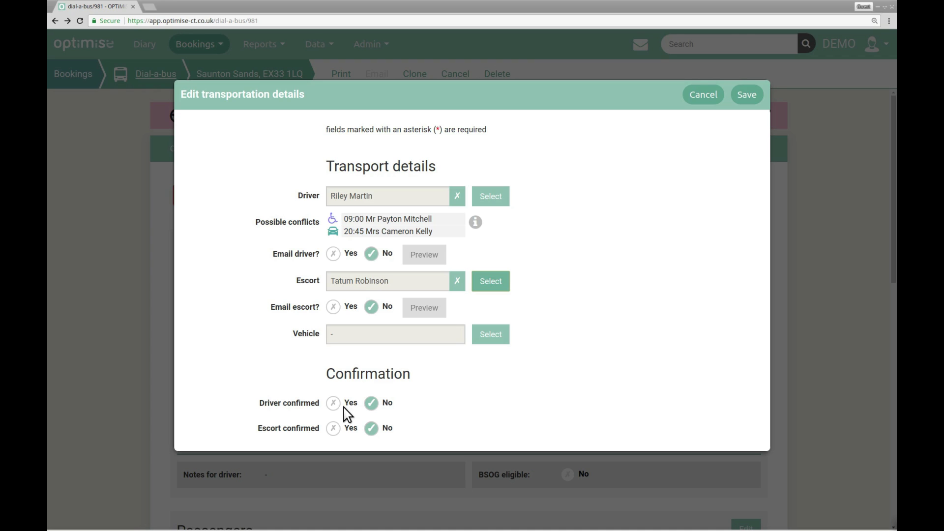
{"action": "left_click", "coordinate": [746, 95]}
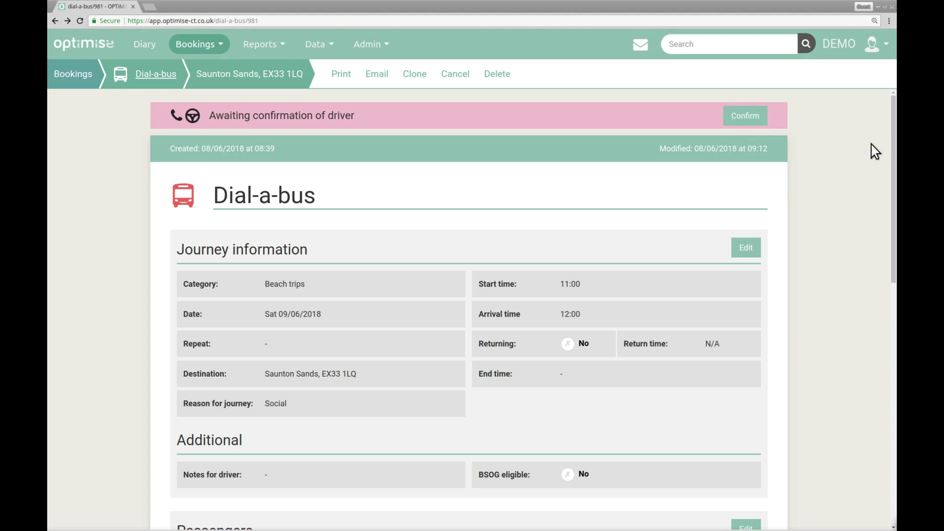
Replace the assigned driver with the available driver from Exeter and save the transportation details
{"action": "left_click_drag", "start_coordinate": [894, 181], "coordinate": [884, 337]}
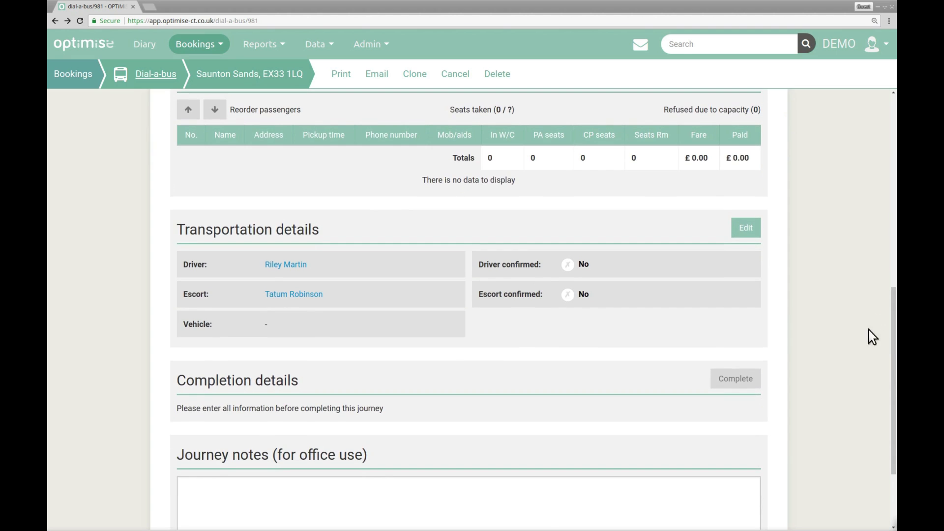
{"action": "left_click", "coordinate": [750, 240]}
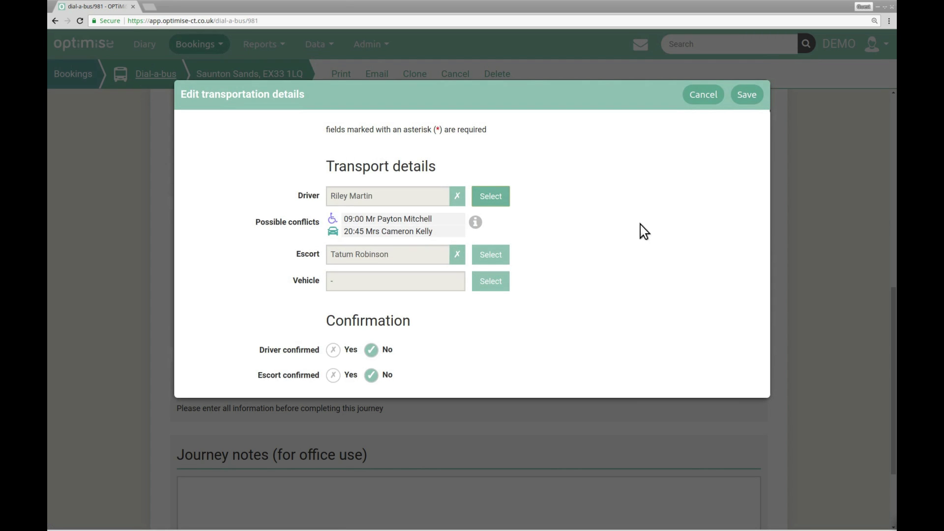
{"action": "left_click", "coordinate": [500, 199]}
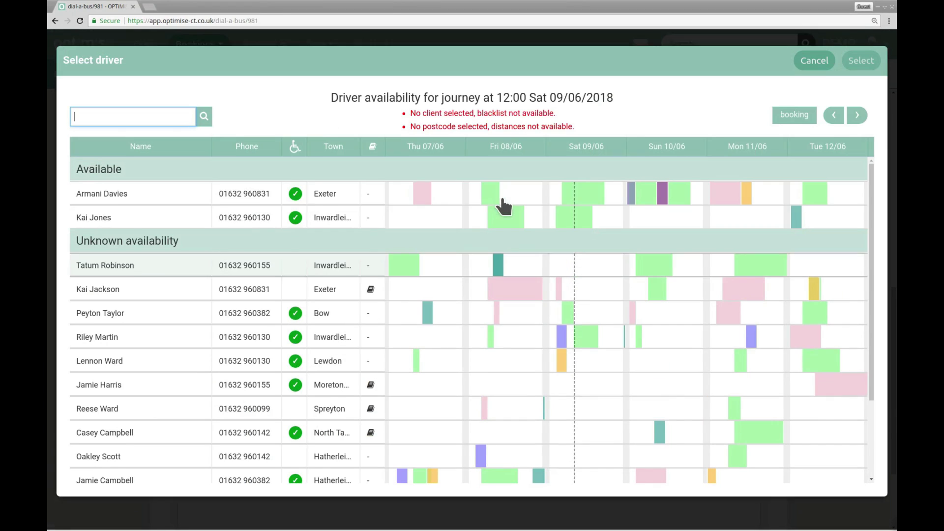
{"action": "left_click", "coordinate": [572, 194]}
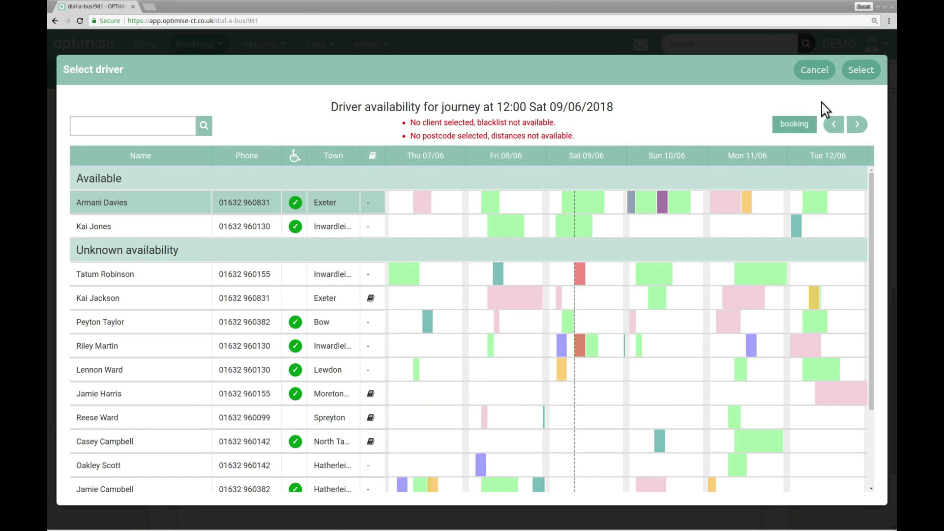
{"action": "left_click", "coordinate": [859, 72]}
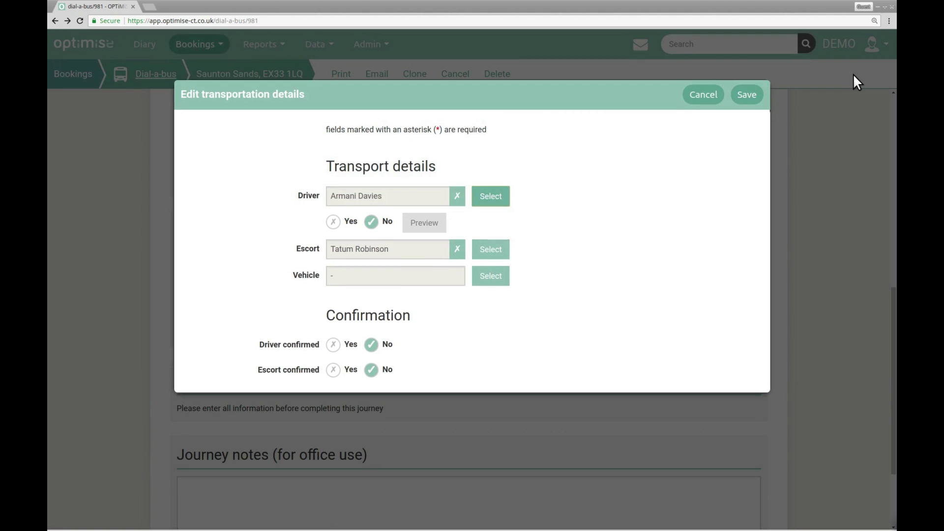
{"action": "left_click", "coordinate": [746, 99]}
{"action": "left_click", "coordinate": [747, 96]}
Confirm both the driver and the escort for the dial-a-bus booking
{"action": "left_click_drag", "start_coordinate": [894, 306], "coordinate": [894, 114]}
{"action": "left_click", "coordinate": [762, 118]}
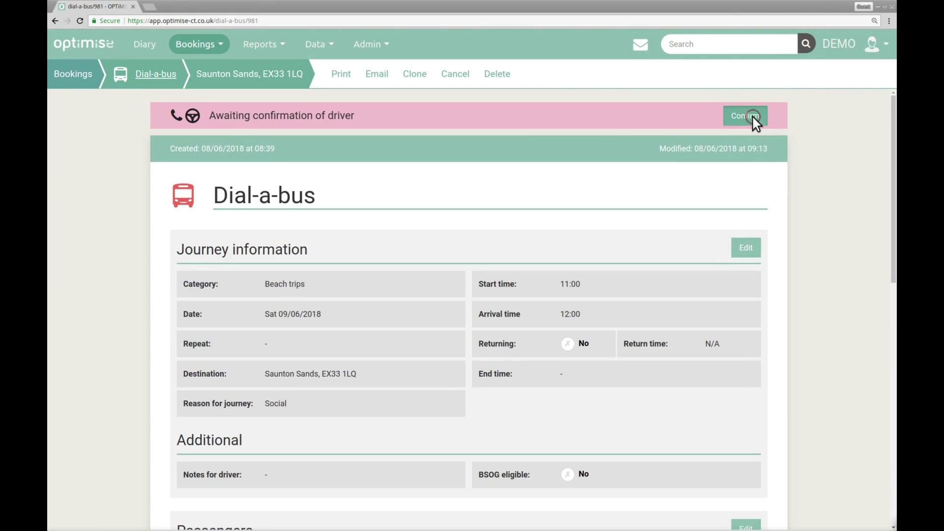
{"action": "left_click", "coordinate": [609, 166]}
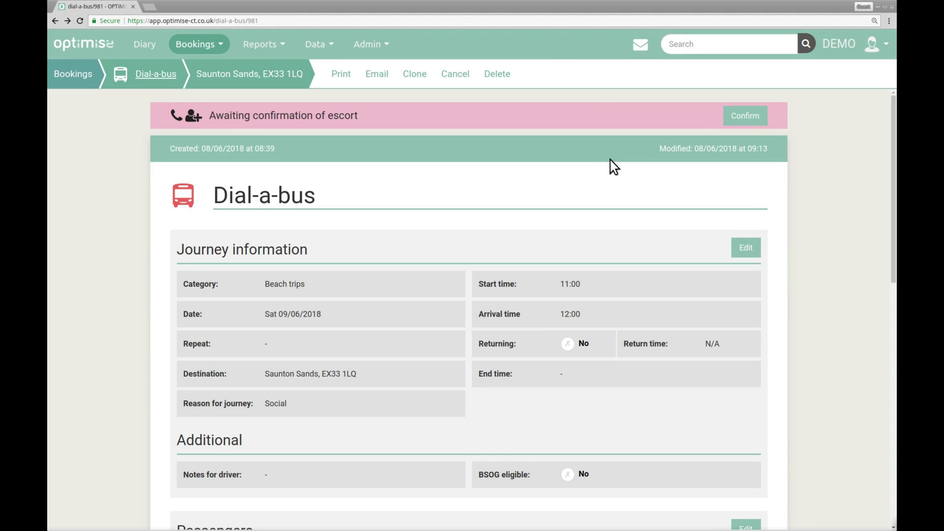
{"action": "left_click", "coordinate": [729, 121]}
{"action": "left_click", "coordinate": [639, 163]}
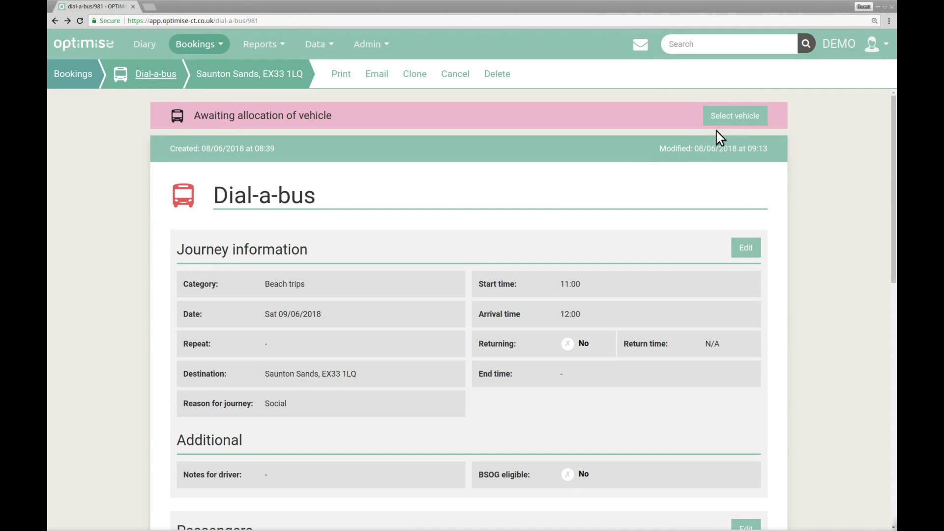
Allocate the six-seat Furd Roller vehicle CD81 RPH to the booking and save the transportation details
{"action": "left_click", "coordinate": [733, 121]}
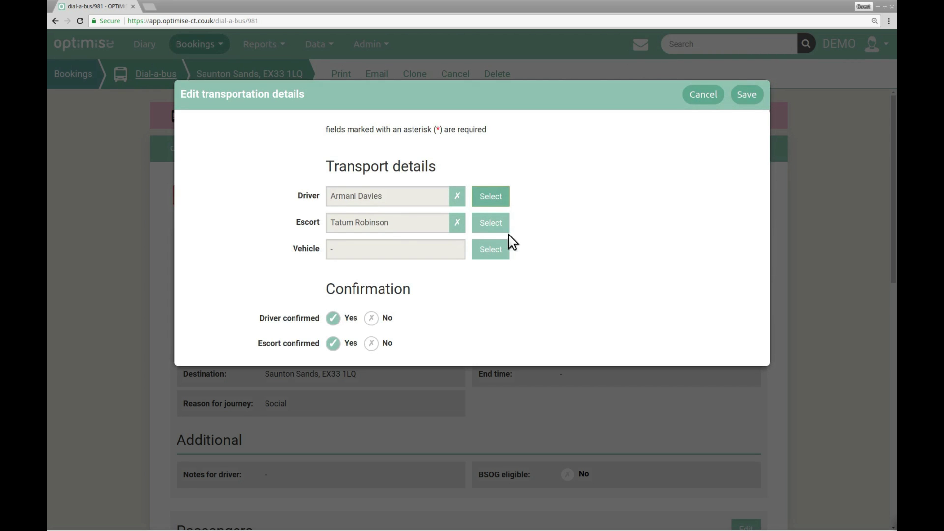
{"action": "left_click", "coordinate": [494, 250]}
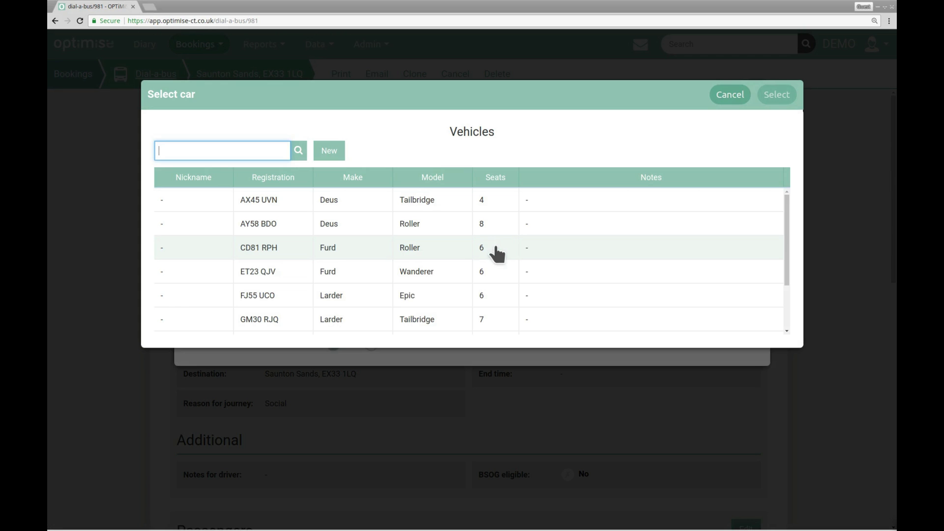
{"action": "left_click", "coordinate": [496, 251]}
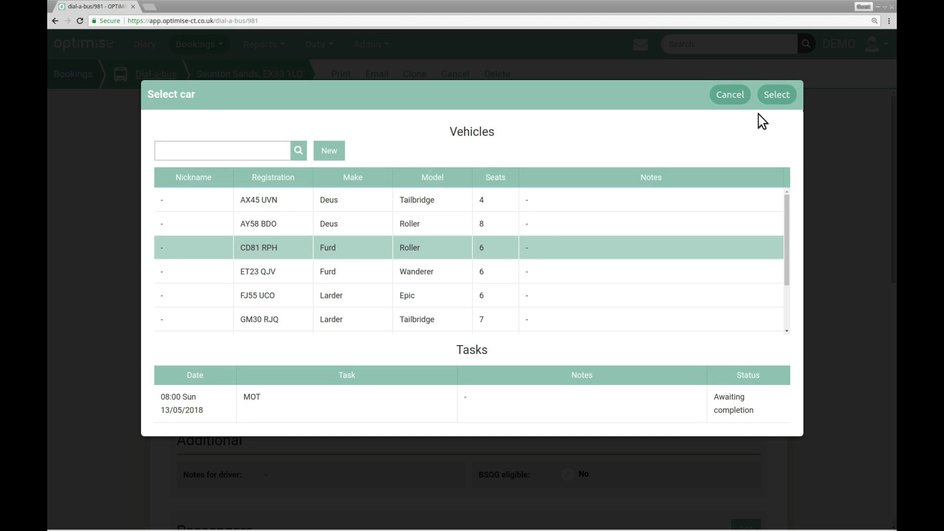
{"action": "left_click", "coordinate": [771, 98]}
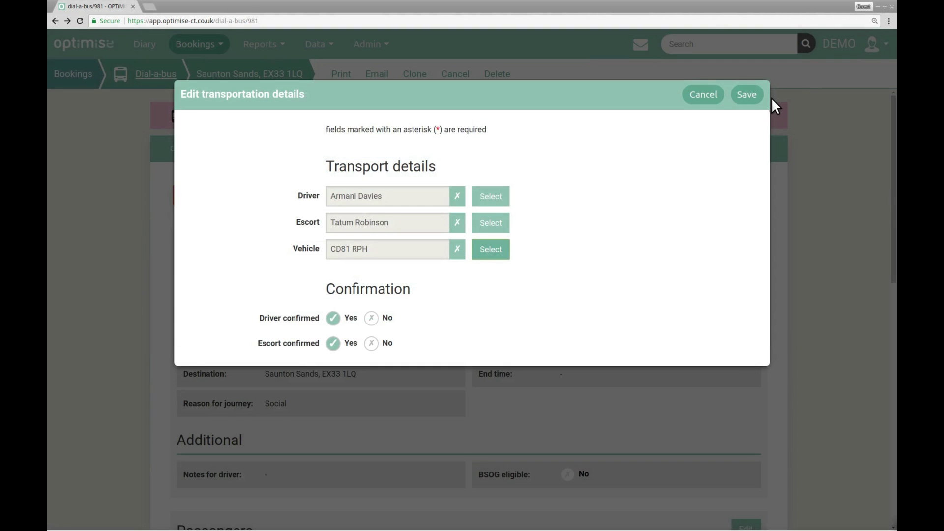
{"action": "left_click", "coordinate": [748, 94]}
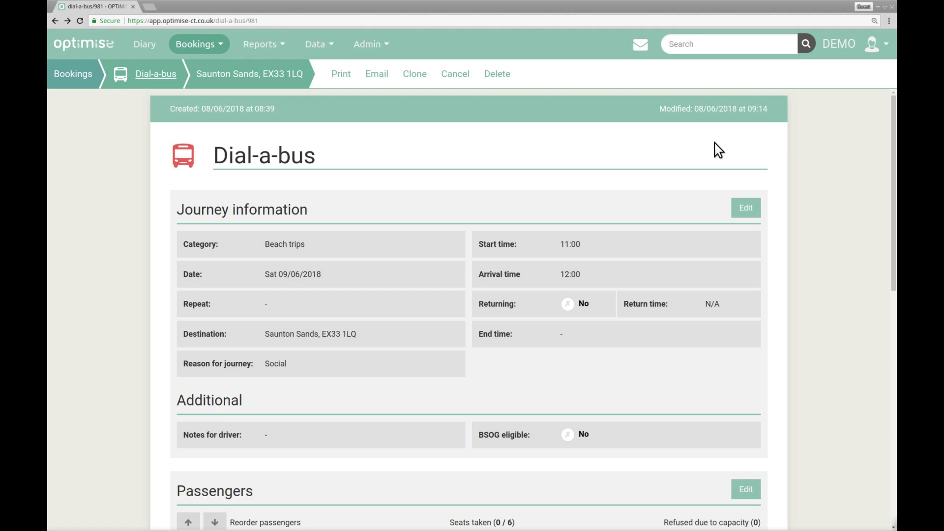
View the printable PDF report of the dial-a-bus booking and close it
{"action": "left_click", "coordinate": [340, 79]}
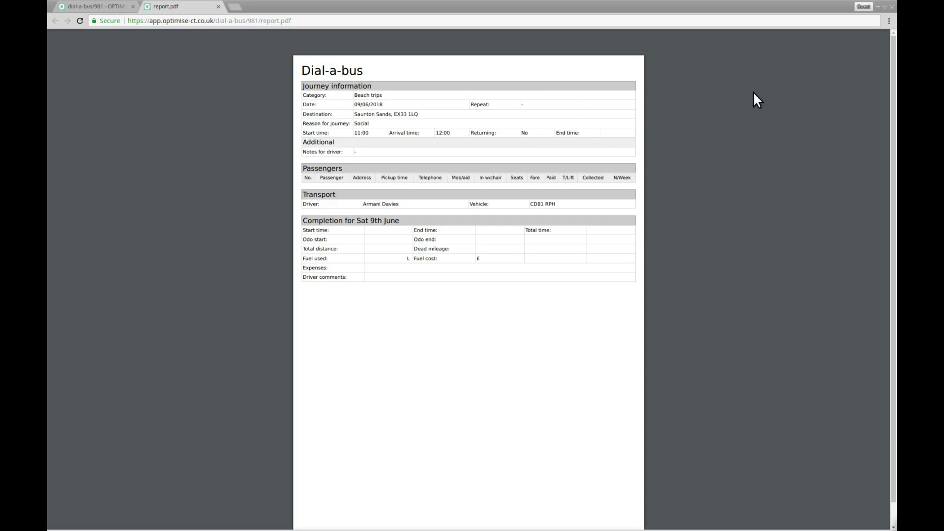
{"action": "mouse_move", "coordinate": [845, 46]}
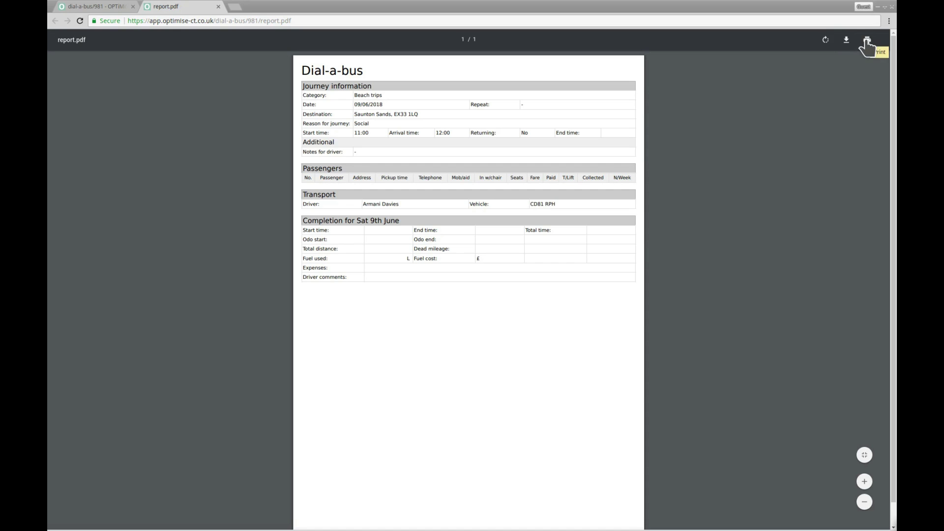
{"action": "left_click", "coordinate": [218, 7]}
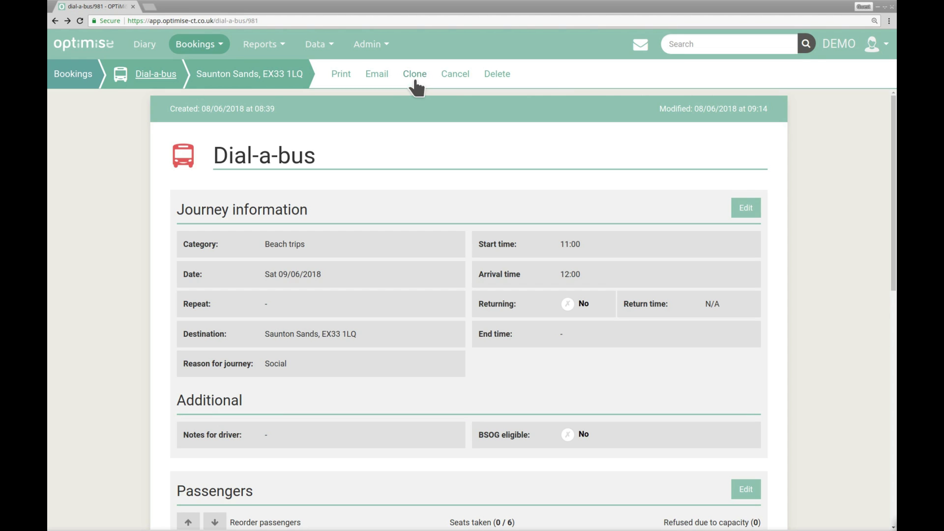
View the booking's cancellation form and dismiss it without cancelling the booking
{"action": "left_click", "coordinate": [455, 74]}
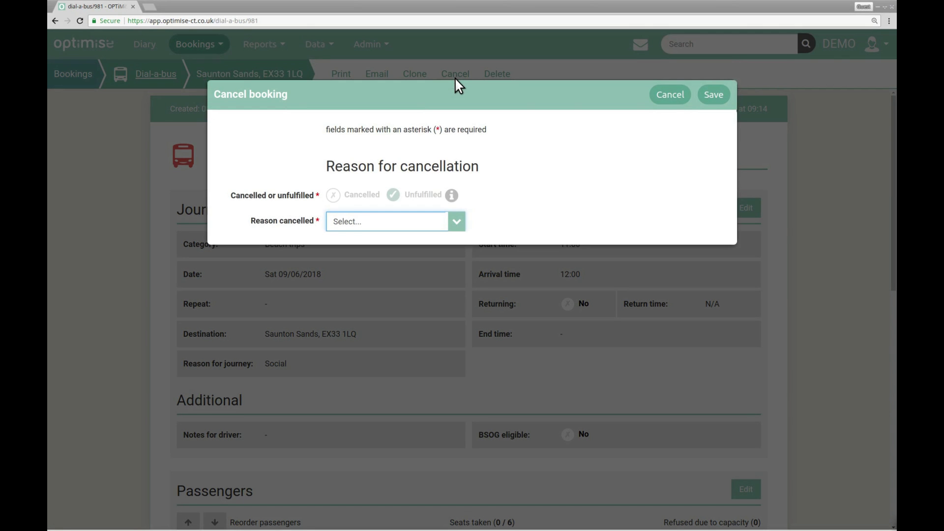
{"action": "left_click", "coordinate": [656, 99]}
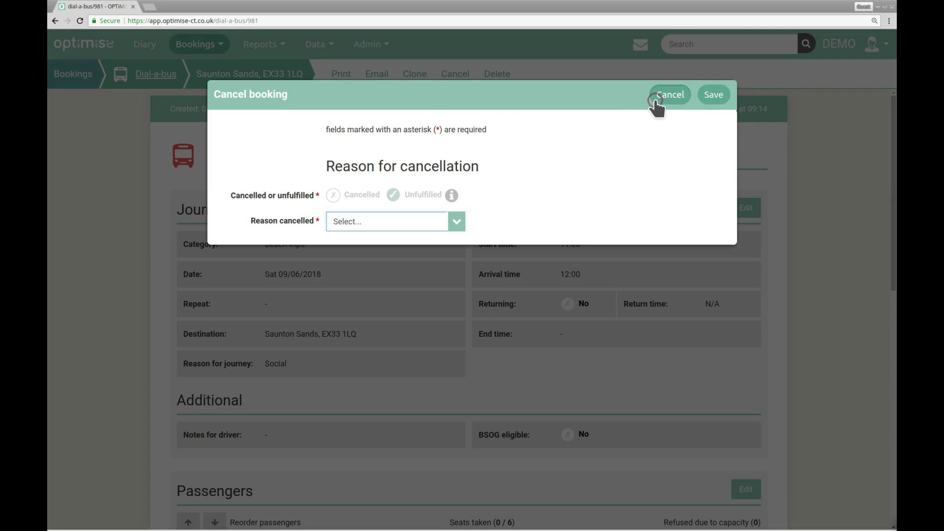